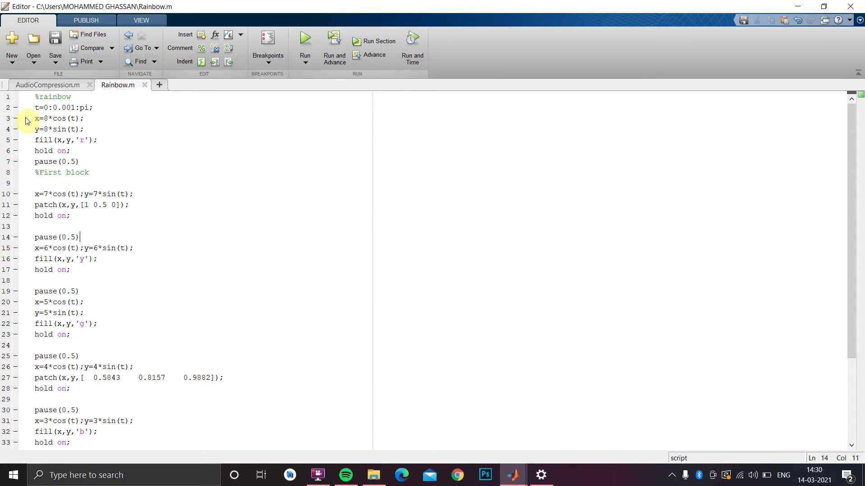
Highlight the time vector, the outer band's radius 8 and y definition, and the red fill colour
{"action": "left_click_drag", "start_coordinate": [35, 107], "coordinate": [89, 108]}
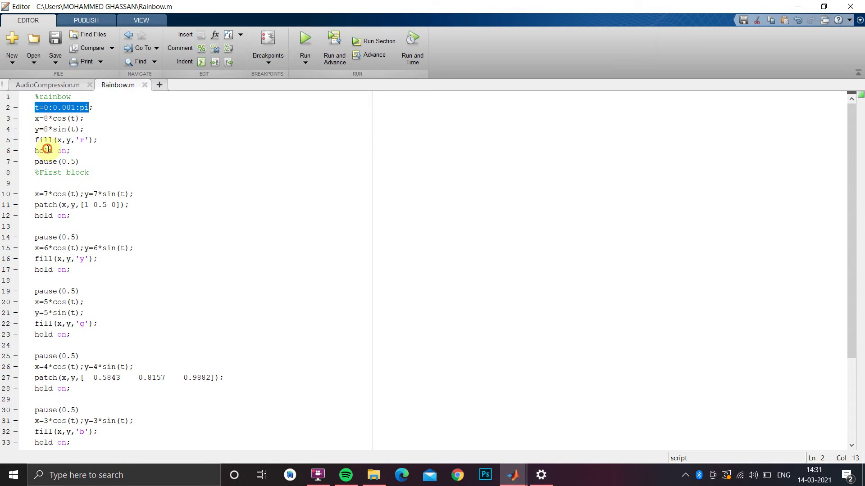
{"action": "left_click", "coordinate": [39, 119]}
{"action": "double_click", "coordinate": [45, 118]}
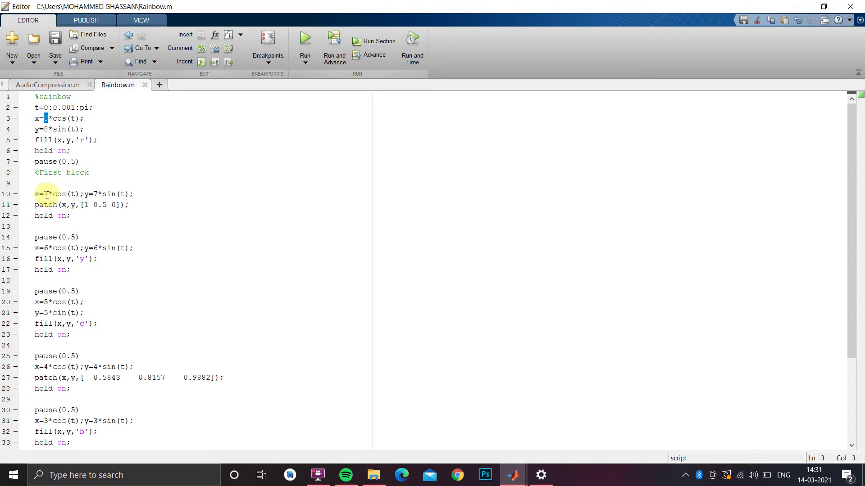
{"action": "double_click", "coordinate": [81, 129]}
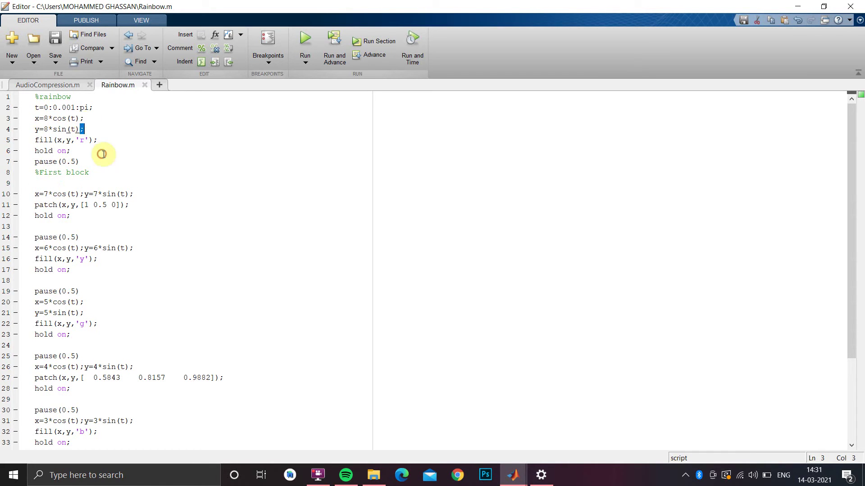
{"action": "mouse_move", "coordinate": [35, 118]}
{"action": "left_mouse_down"}
{"action": "mouse_move", "coordinate": [84, 119]}
{"action": "mouse_move", "coordinate": [35, 129]}
{"action": "left_mouse_up"}
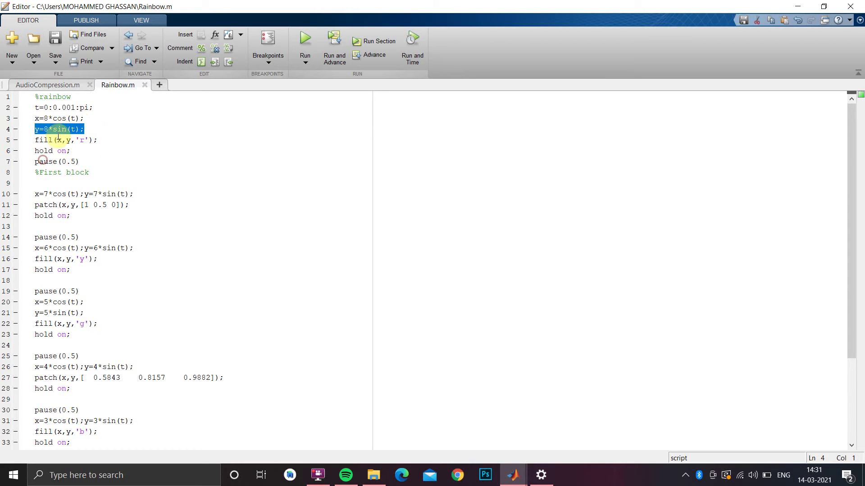
{"action": "left_click", "coordinate": [36, 140]}
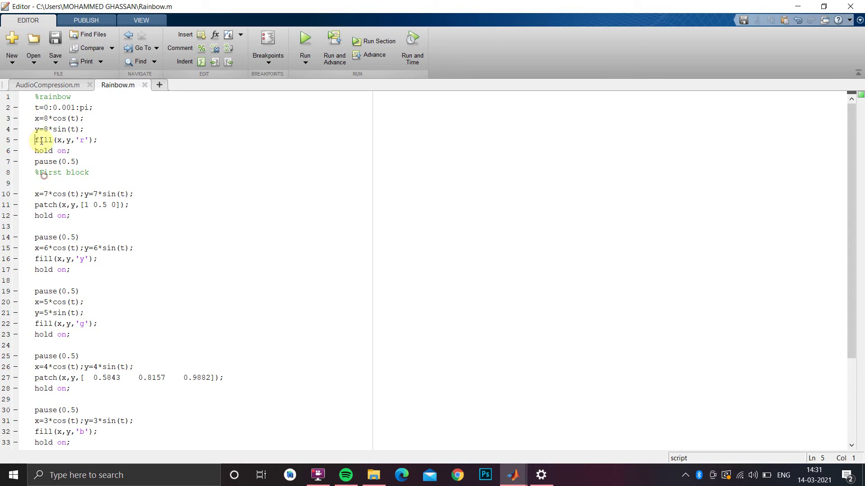
{"action": "double_click", "coordinate": [81, 140]}
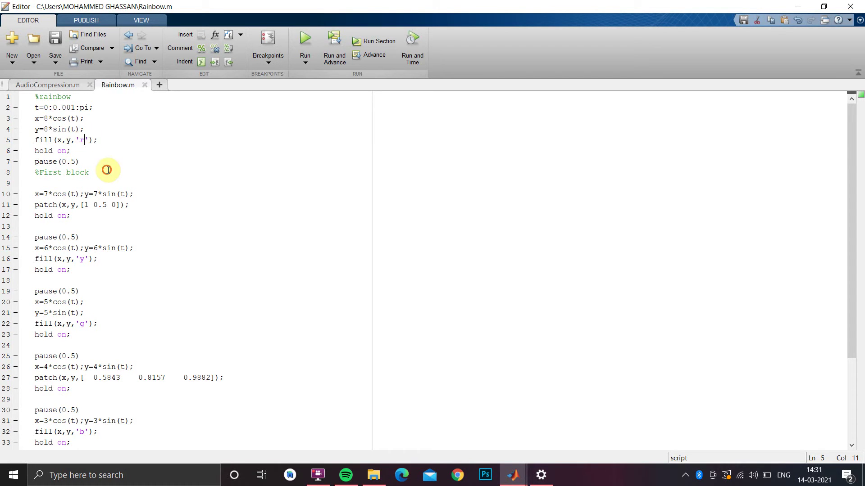
Highlight the orange band's patch statement and its RGB values
{"action": "left_click", "coordinate": [86, 259]}
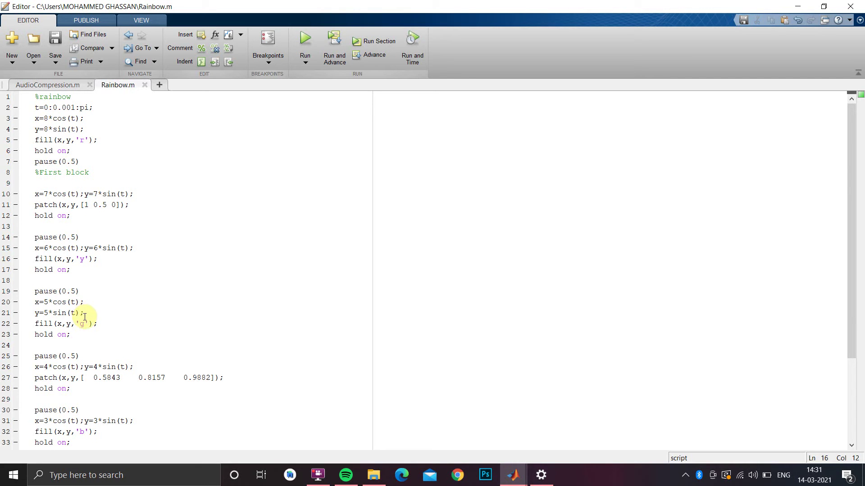
{"action": "double_click", "coordinate": [124, 205]}
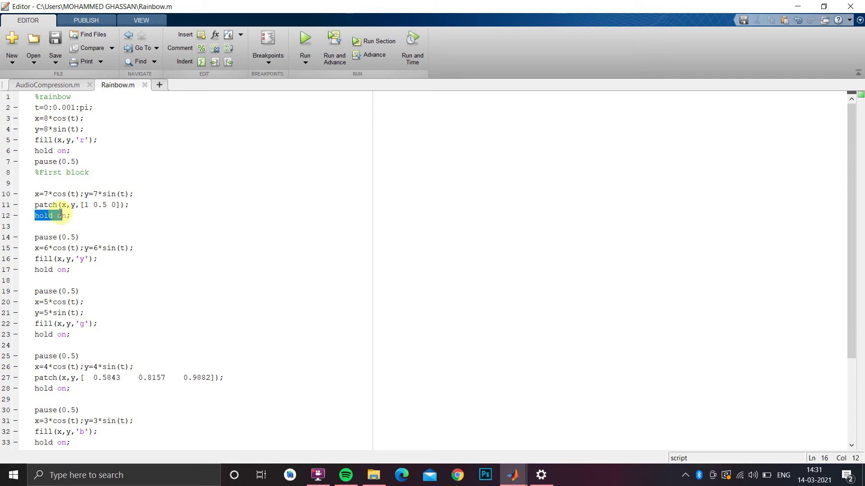
{"action": "left_click_drag", "start_coordinate": [122, 207], "coordinate": [38, 206]}
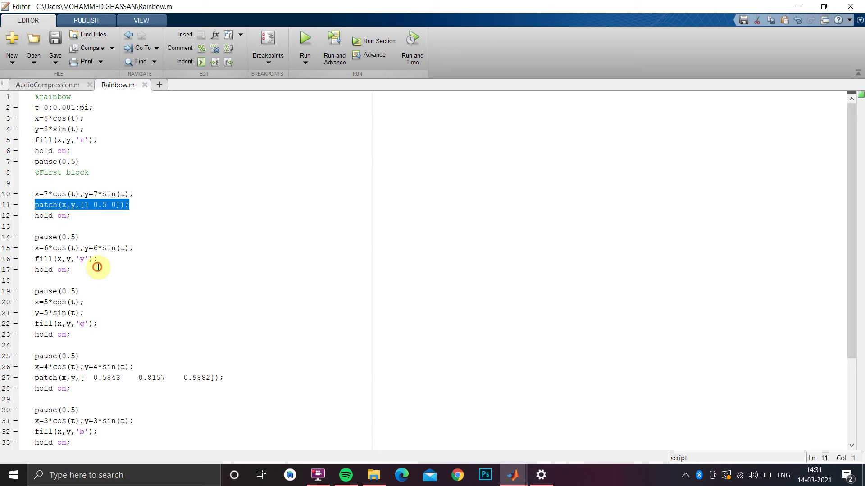
{"action": "left_click", "coordinate": [88, 216]}
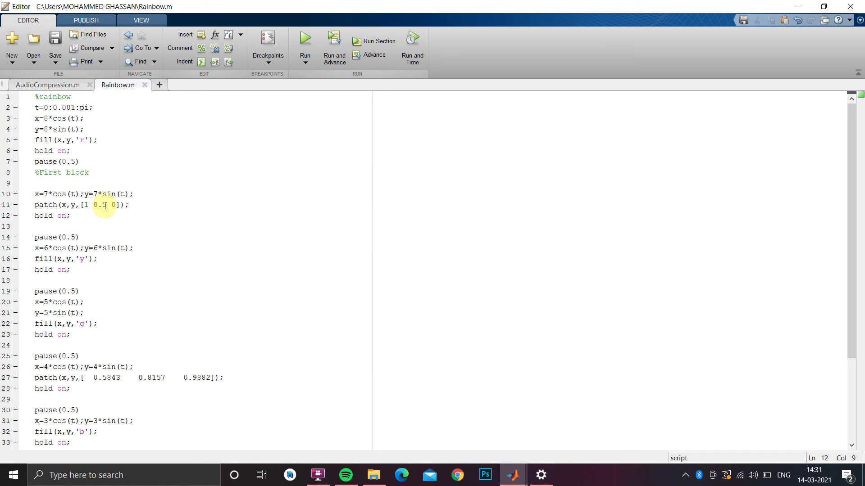
{"action": "left_click_drag", "start_coordinate": [120, 205], "coordinate": [89, 205]}
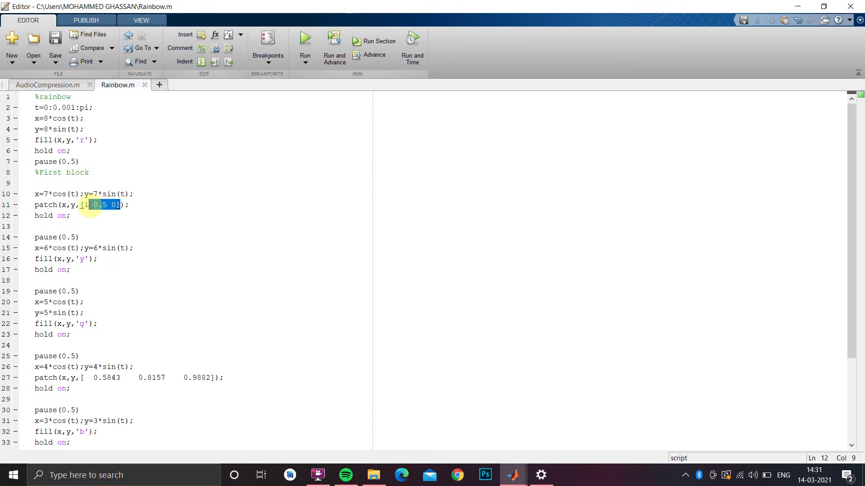
{"action": "double_click", "coordinate": [53, 206]}
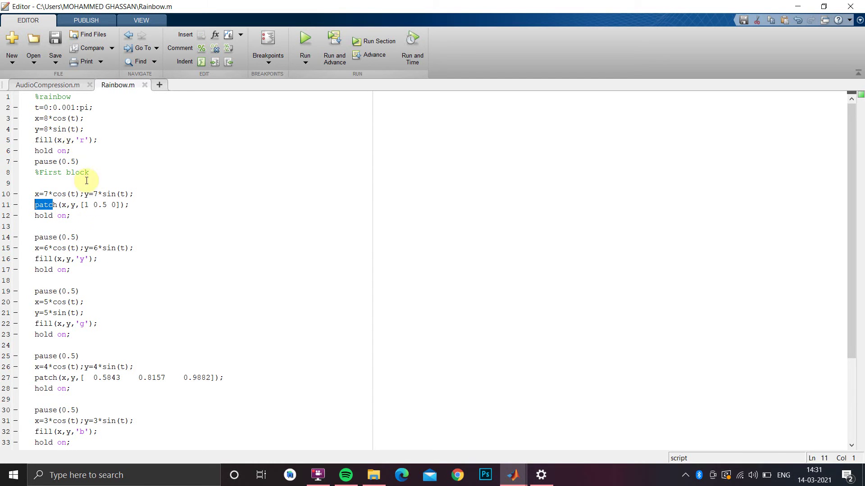
{"action": "left_click", "coordinate": [80, 215]}
{"action": "scroll", "coordinate": [110, 239], "scroll_direction": "down", "scroll_amount": 1}
{"action": "scroll", "coordinate": [69, 189], "scroll_direction": "down", "scroll_amount": 2}
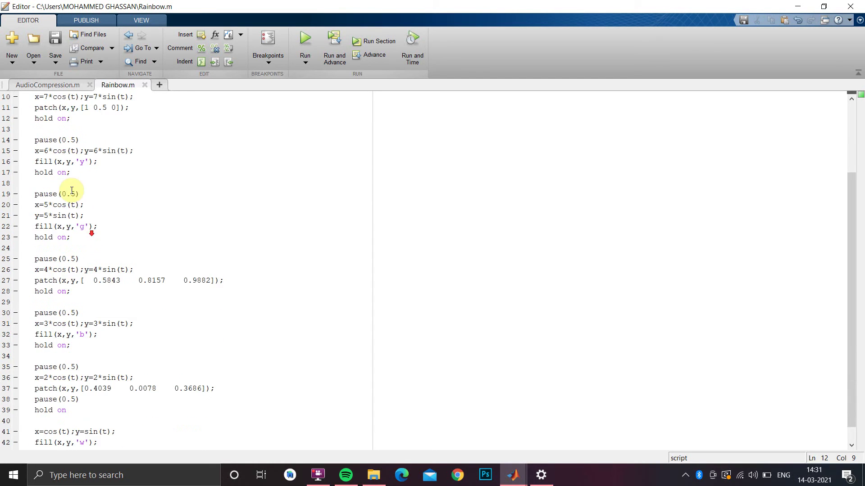
{"action": "scroll", "coordinate": [115, 230], "scroll_direction": "down", "scroll_amount": 1}
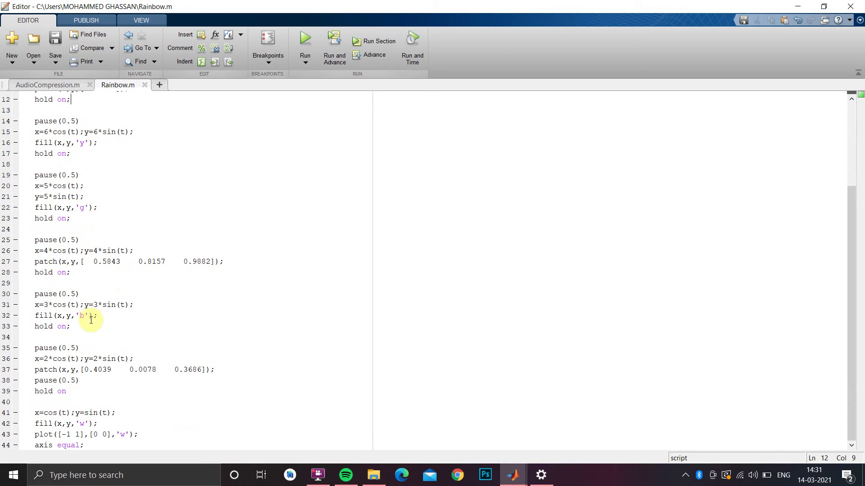
Highlight the final hold on and the hold on lines after the blue and light-blue bands
{"action": "left_click", "coordinate": [85, 380]}
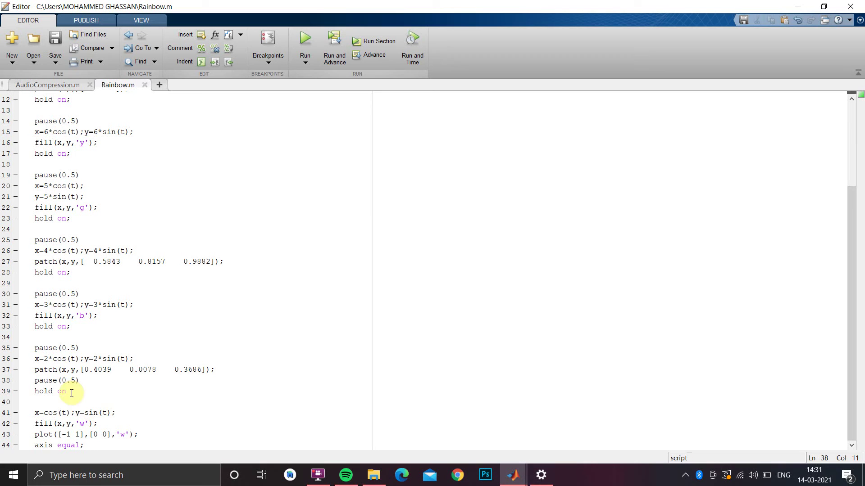
{"action": "left_click_drag", "start_coordinate": [68, 392], "coordinate": [42, 392]}
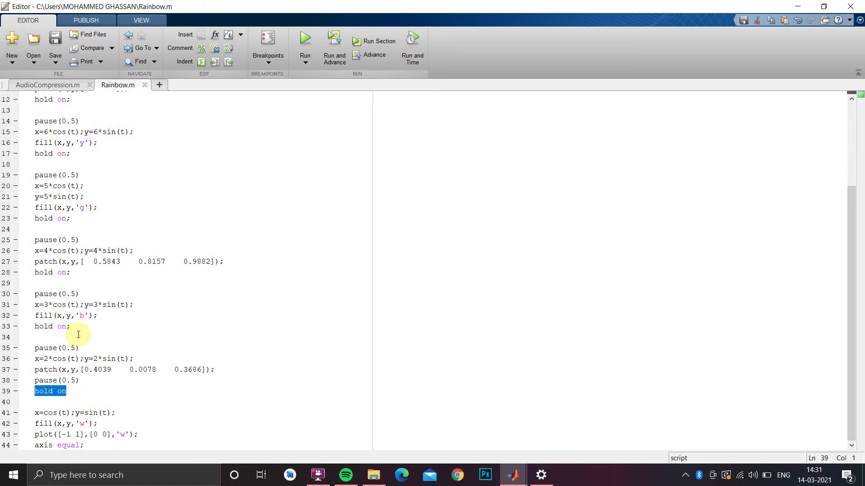
{"action": "left_click_drag", "start_coordinate": [70, 326], "coordinate": [35, 326]}
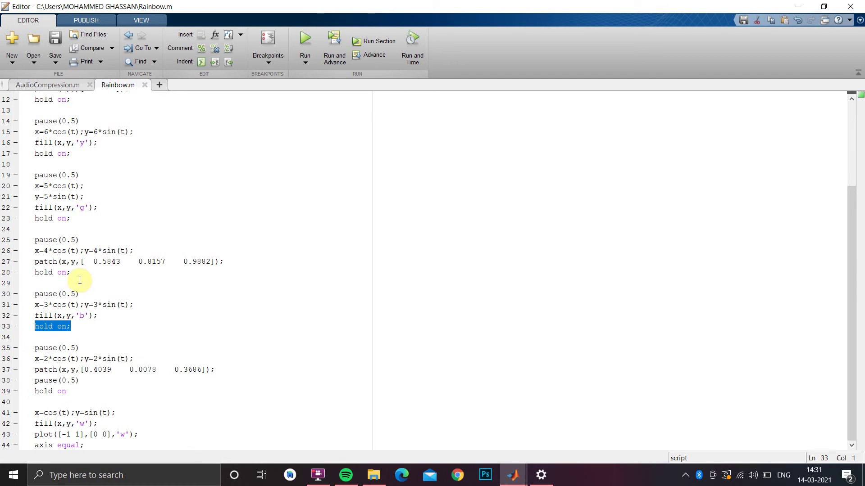
{"action": "left_click_drag", "start_coordinate": [71, 272], "coordinate": [35, 272]}
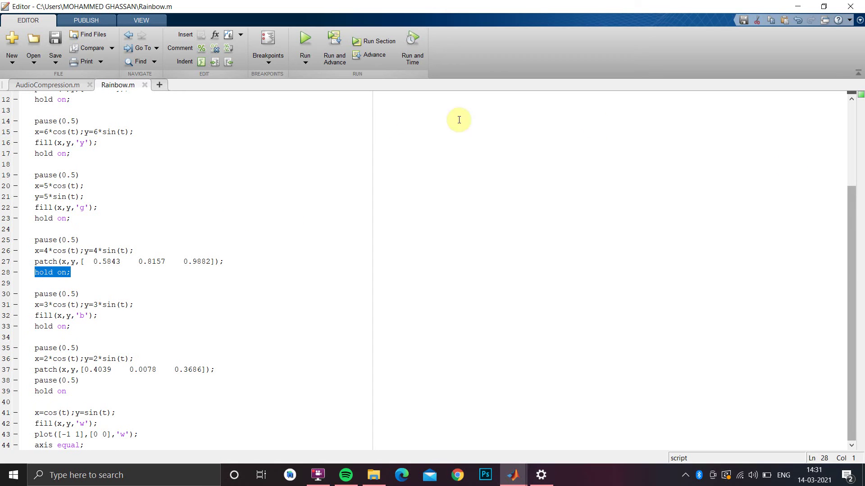
Point out the pause before the light-blue band, then run Rainbow.m and maximize Figure 1
{"action": "left_click", "coordinate": [143, 218]}
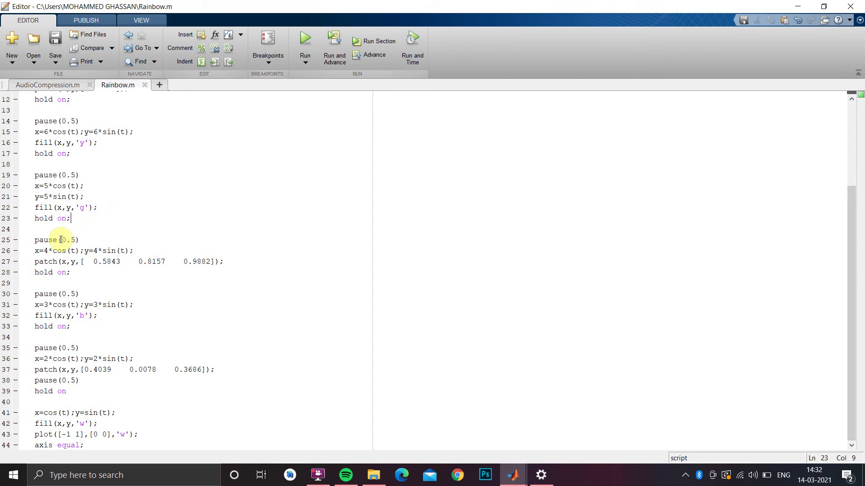
{"action": "left_click_drag", "start_coordinate": [79, 240], "coordinate": [34, 240]}
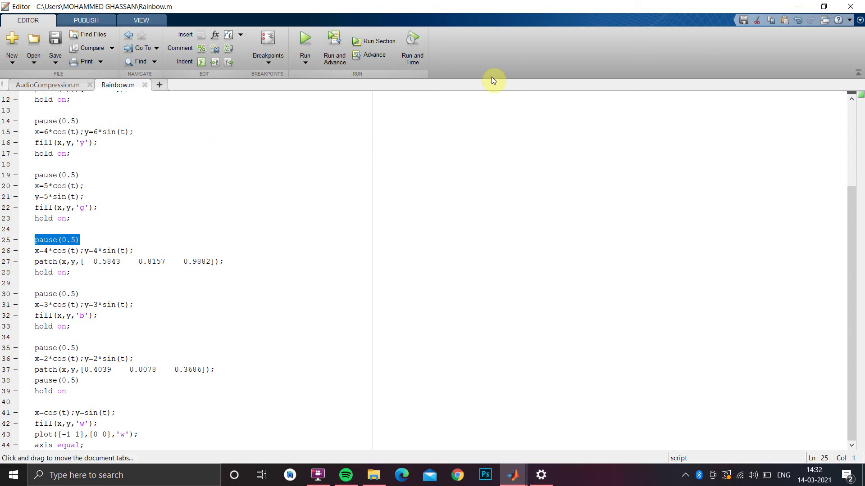
{"action": "left_click", "coordinate": [303, 44]}
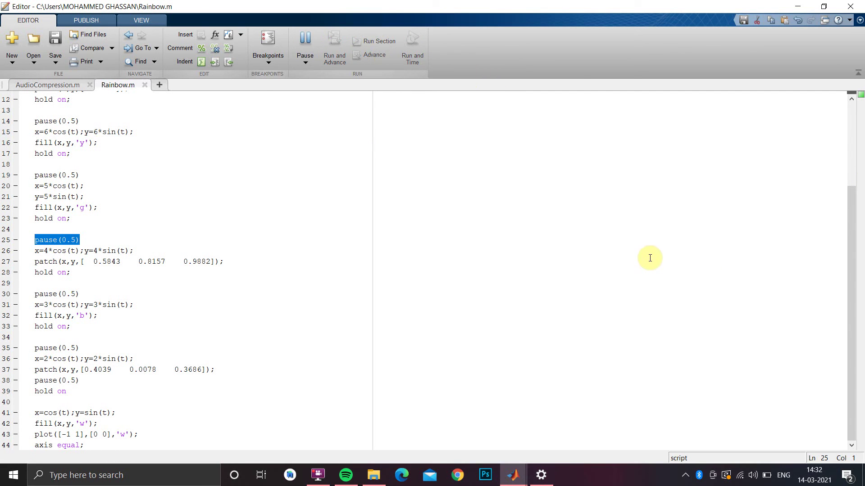
{"action": "left_click", "coordinate": [550, 21]}
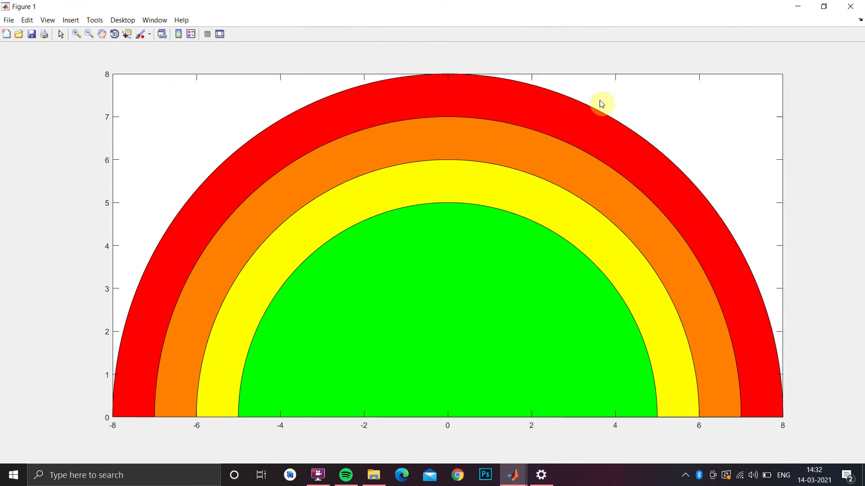